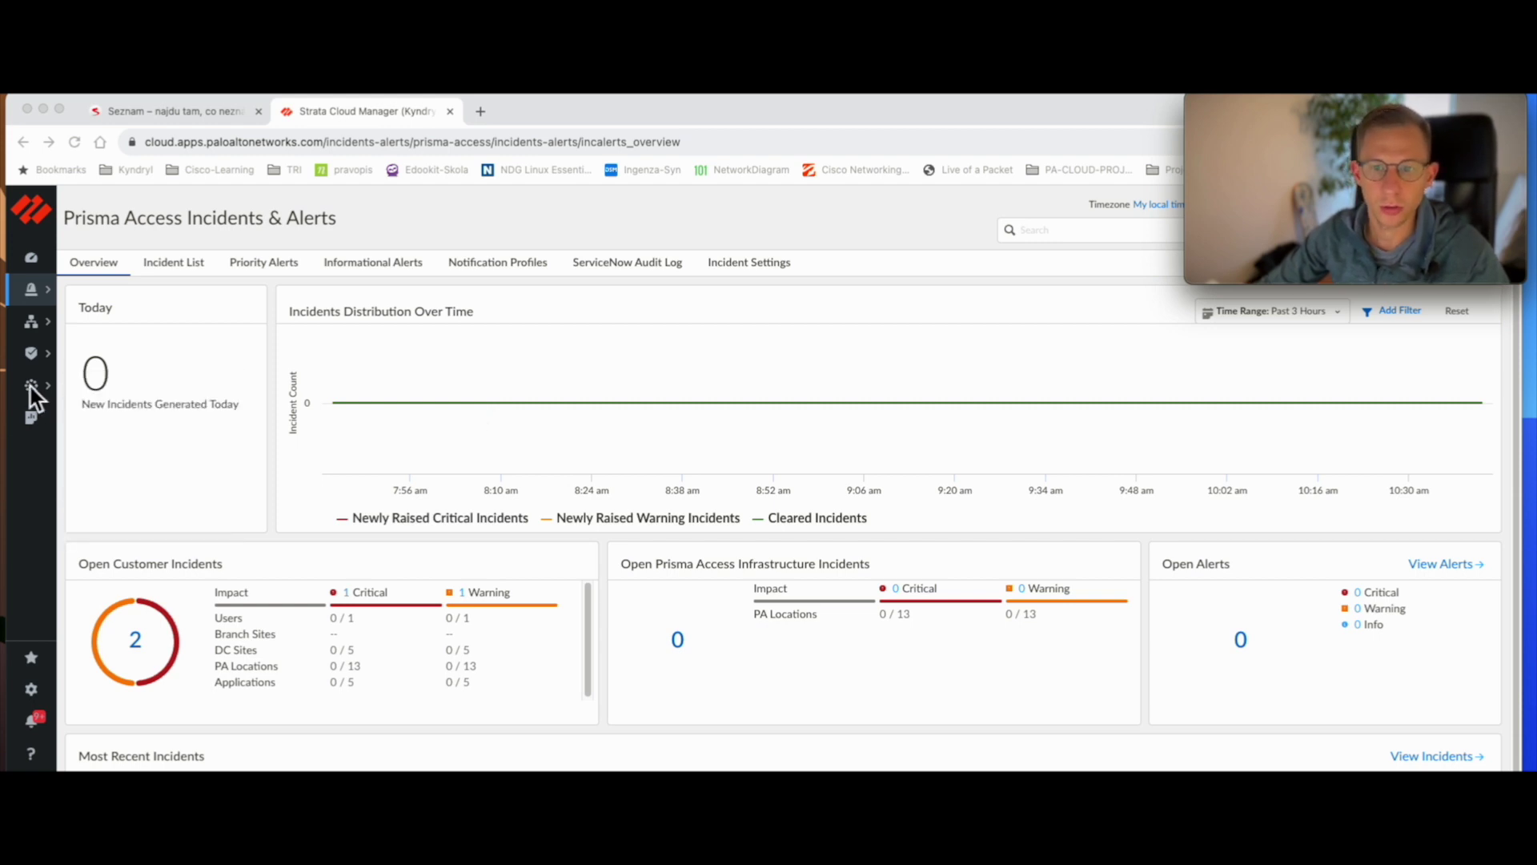
Expand the Prisma SD-WAN Setup options under Workflows in the left navigation
click(133, 472)
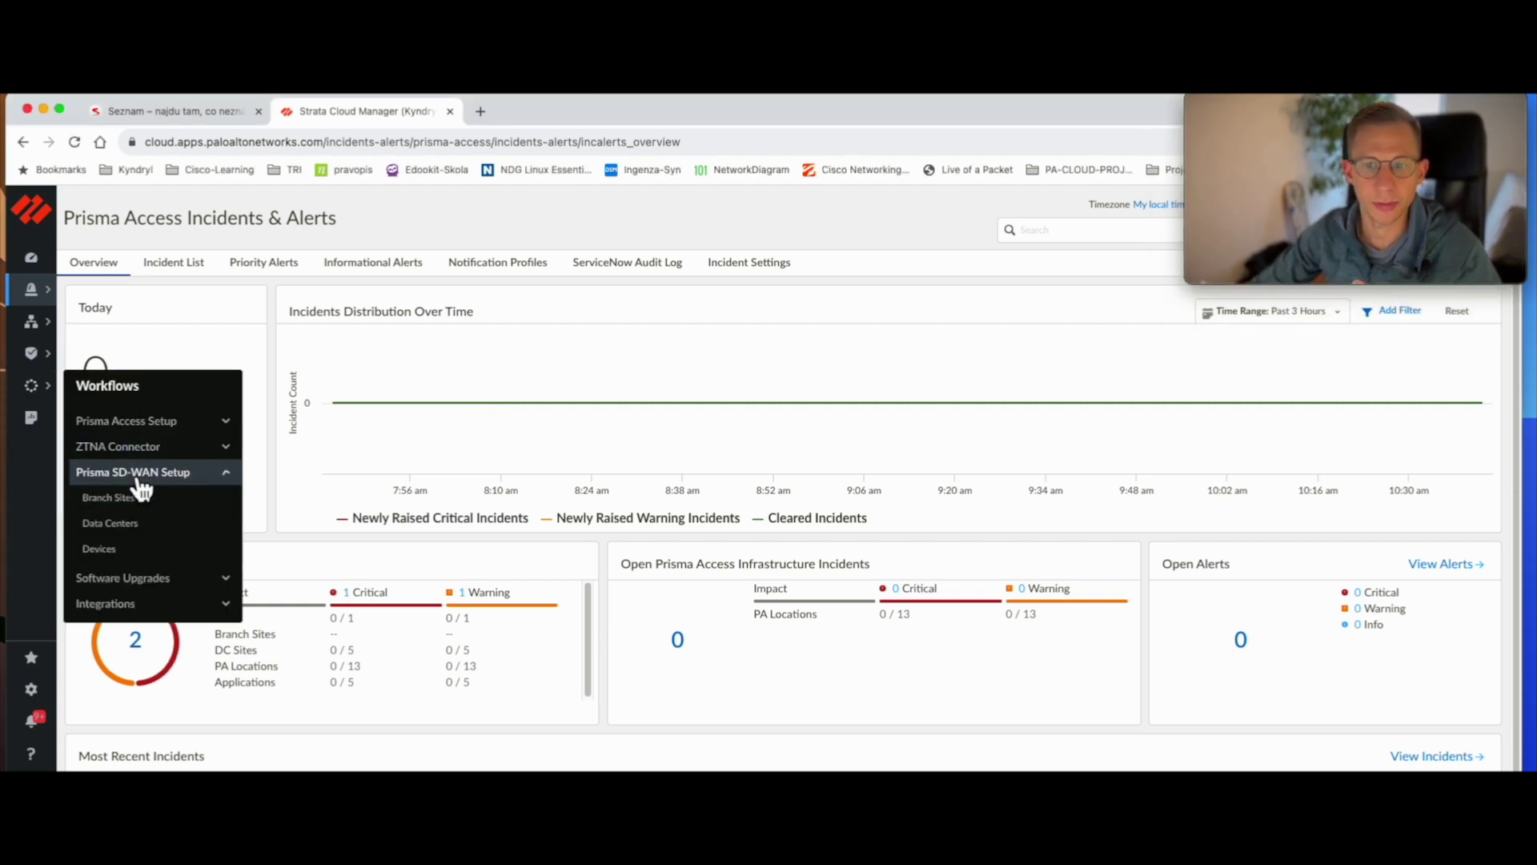
Open the Devices page listing Branch-2-LAN-2, DC-1-LAB and DC-2-LAB on 6.2.2-i-b6
click(99, 548)
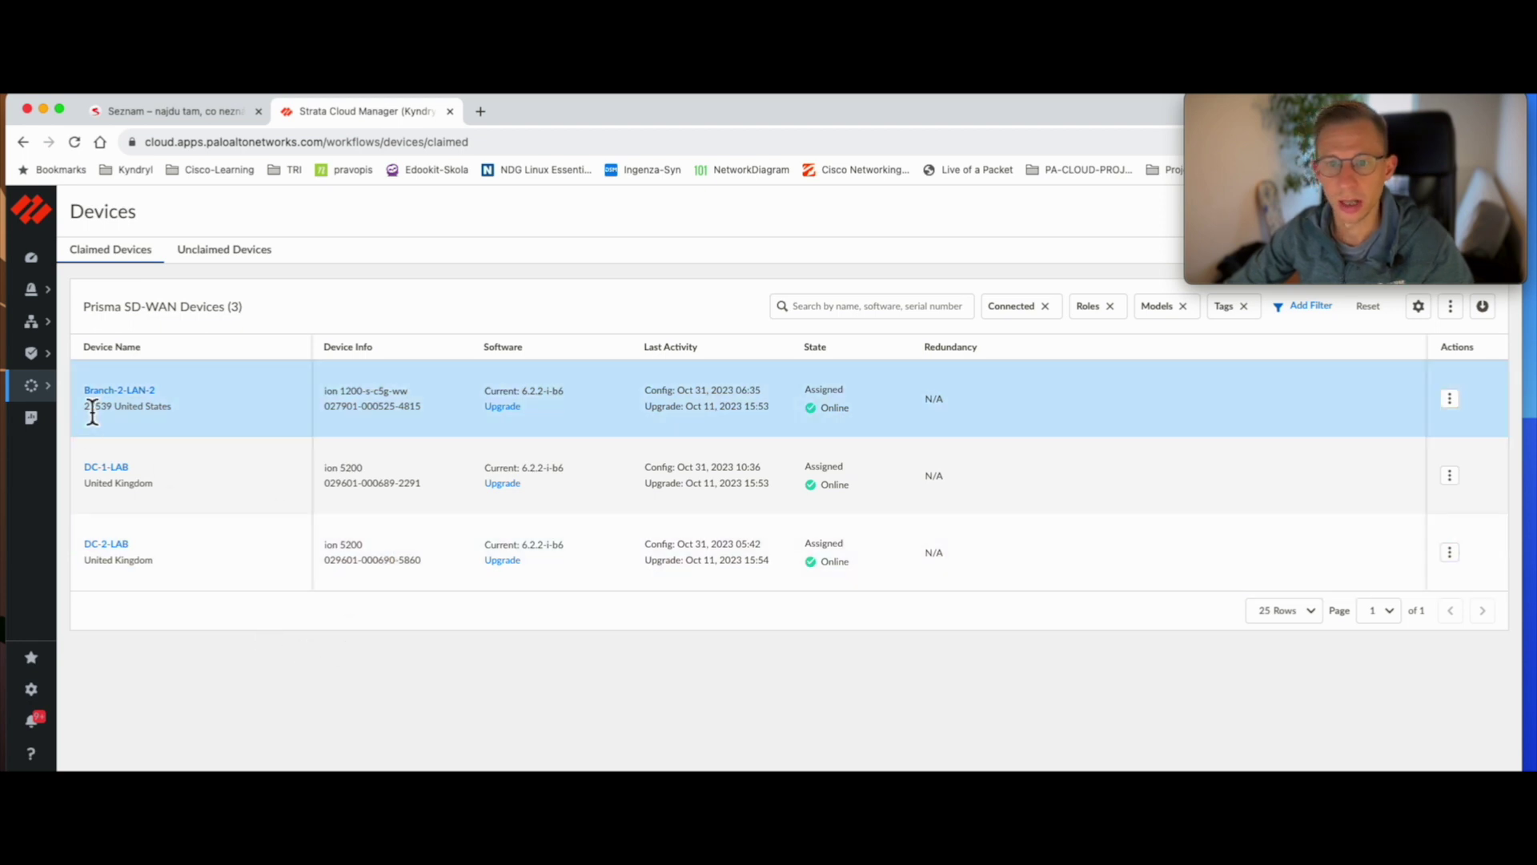
Schedule an immediate Branch-2-LAN-2 upgrade to 6.2.2-i-b10, type upgrade, no interfaces selected
click(503, 406)
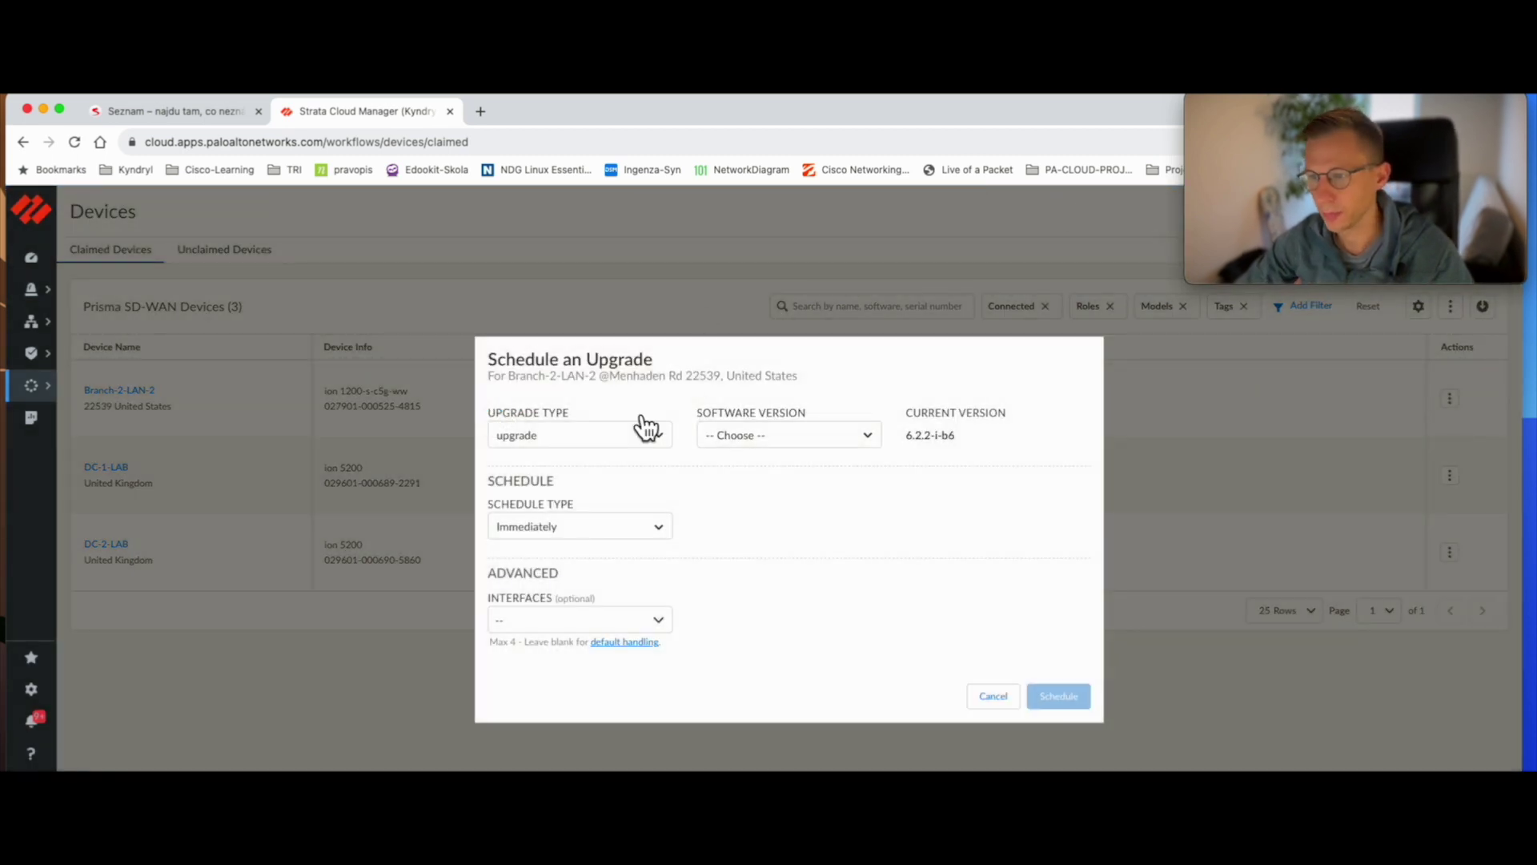
click(768, 434)
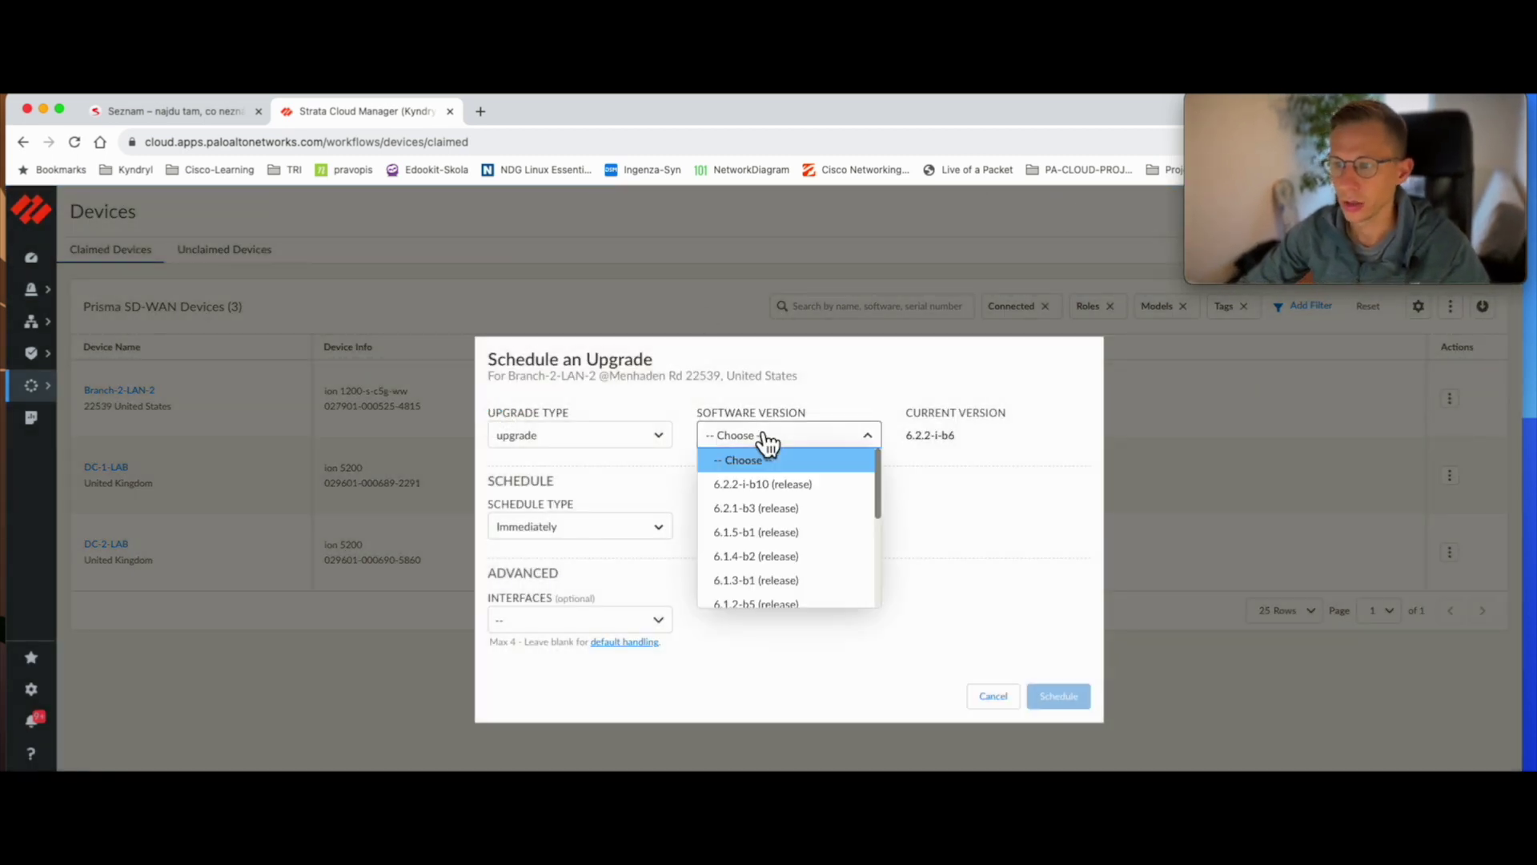
click(781, 484)
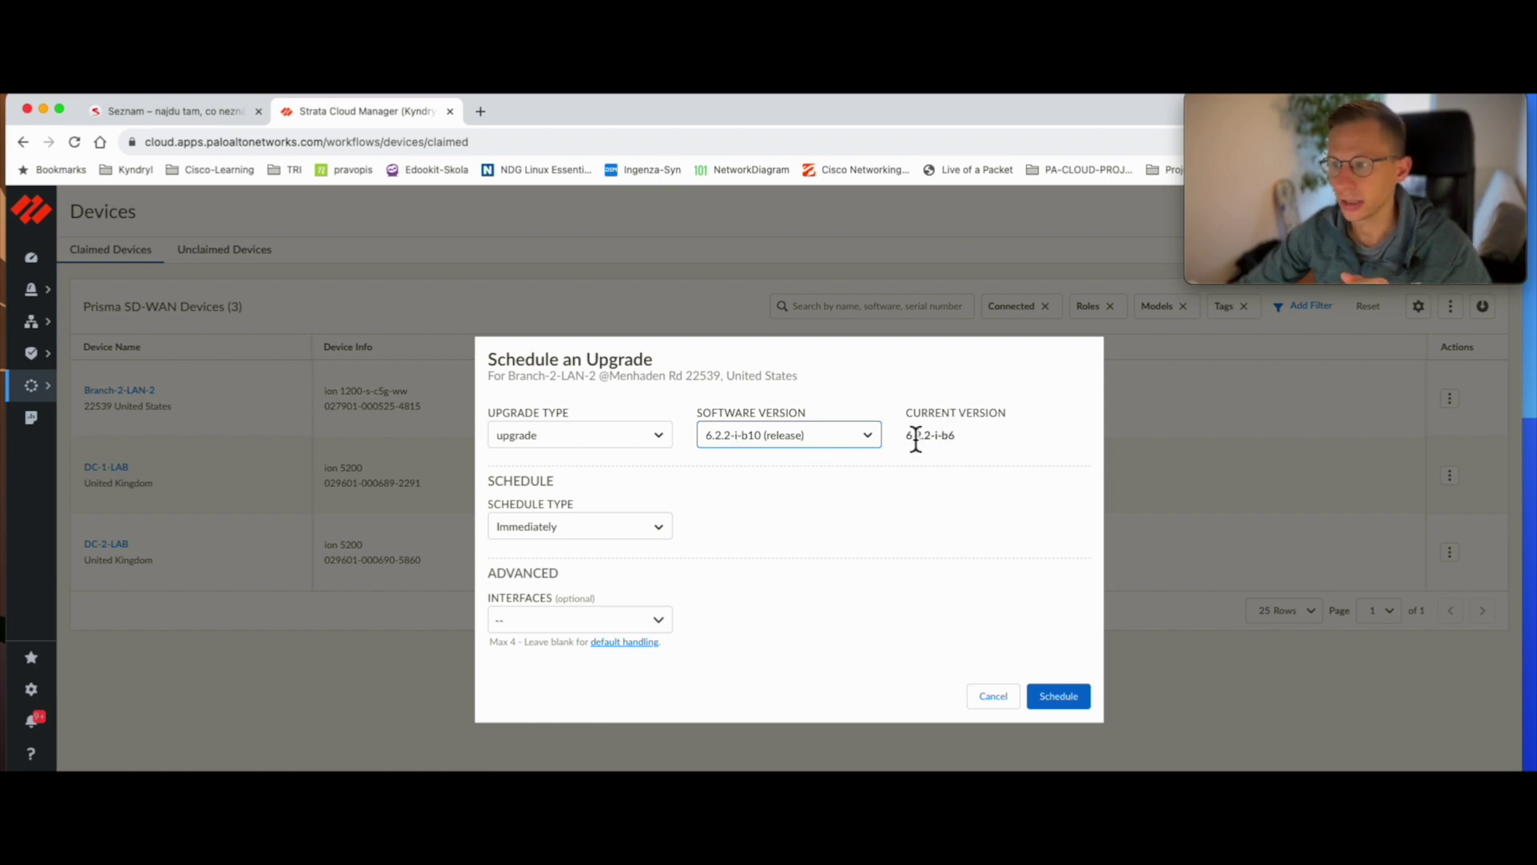
click(626, 437)
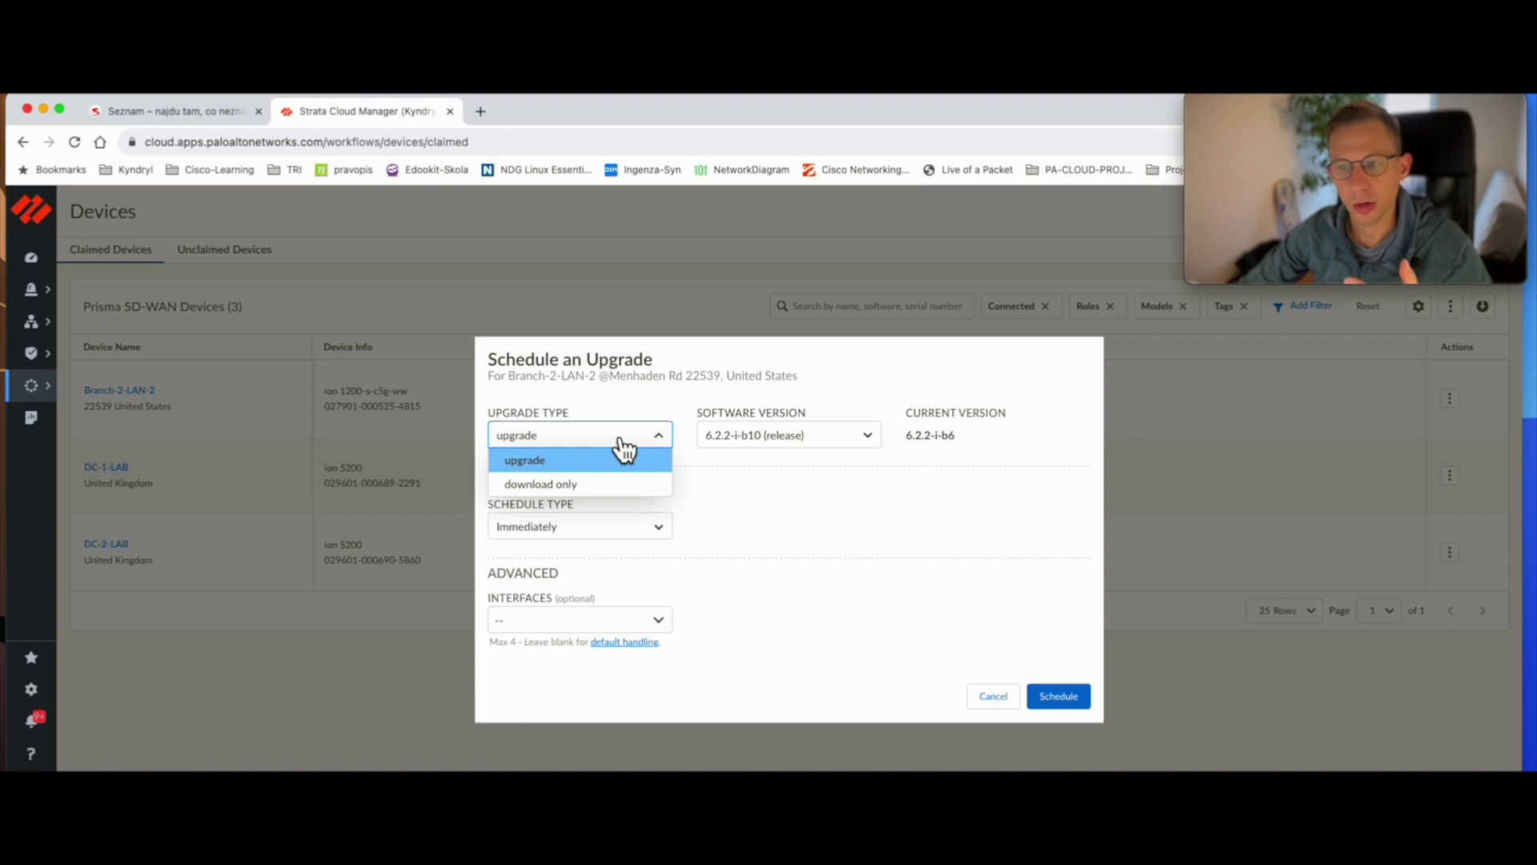
click(775, 473)
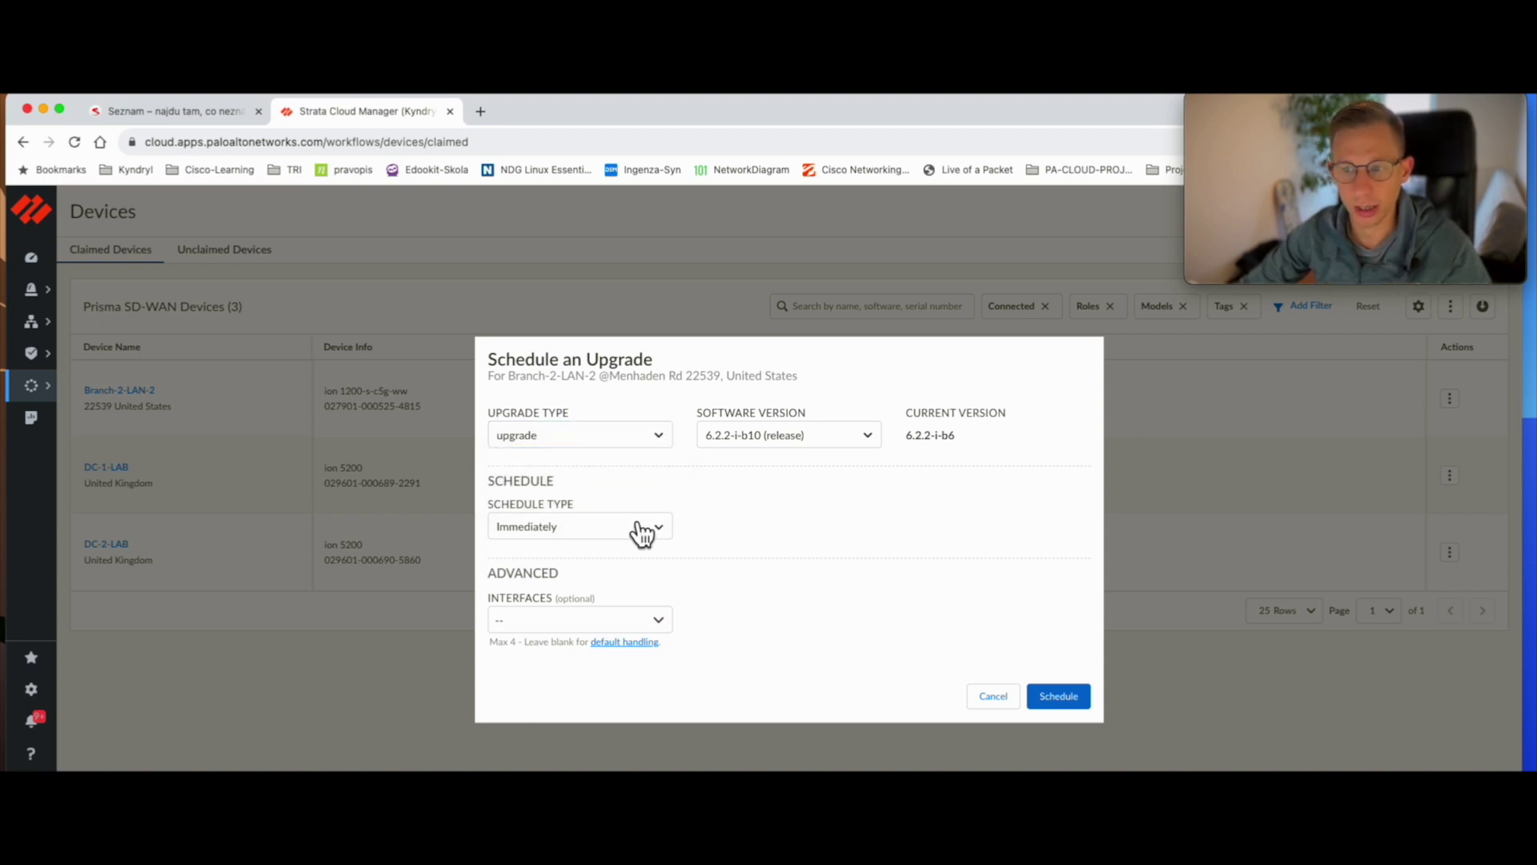
click(589, 623)
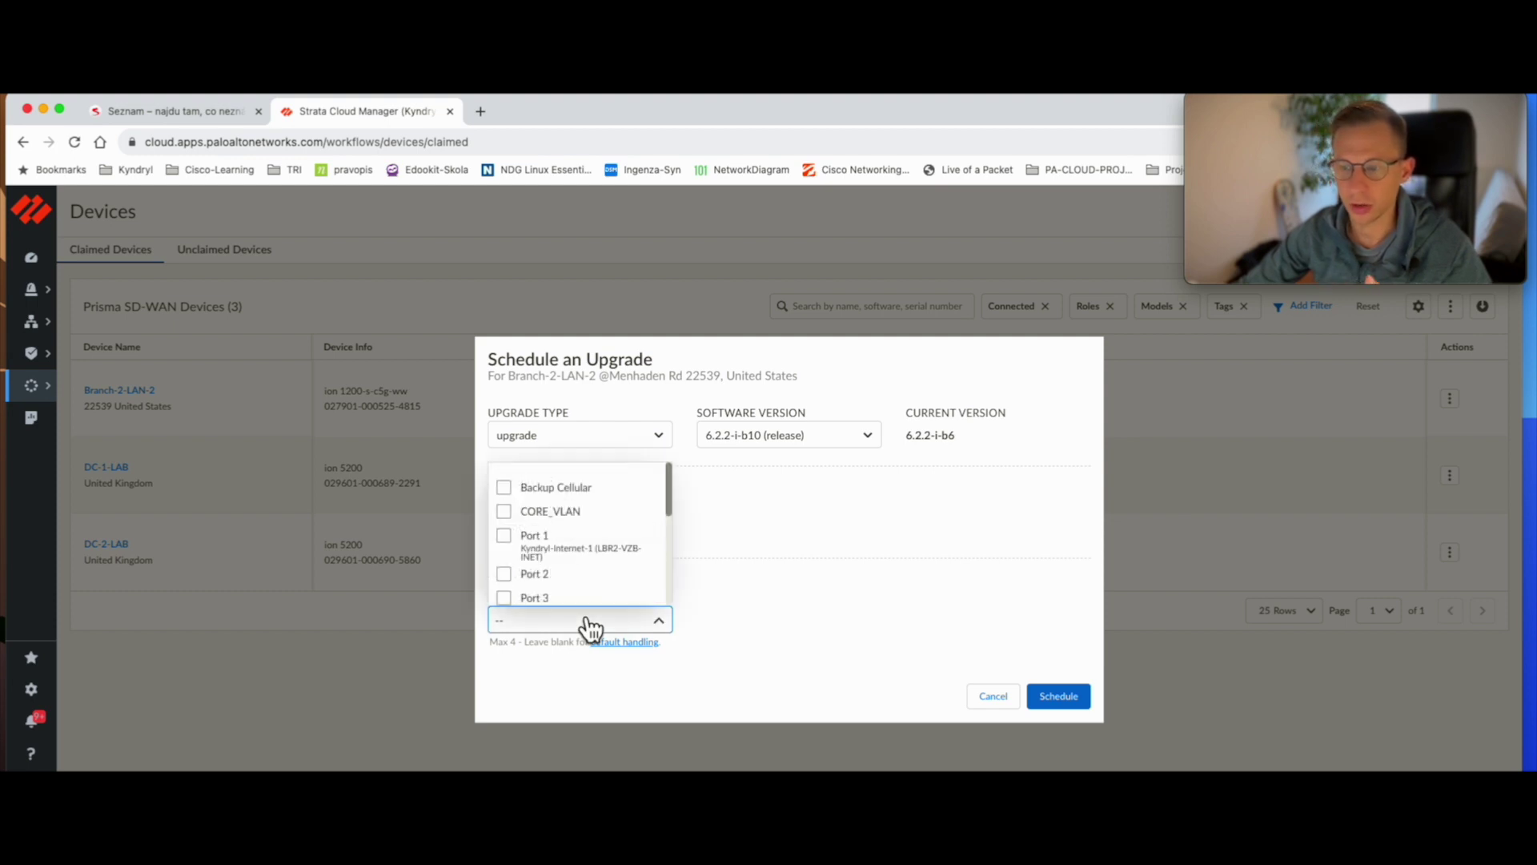
click(778, 636)
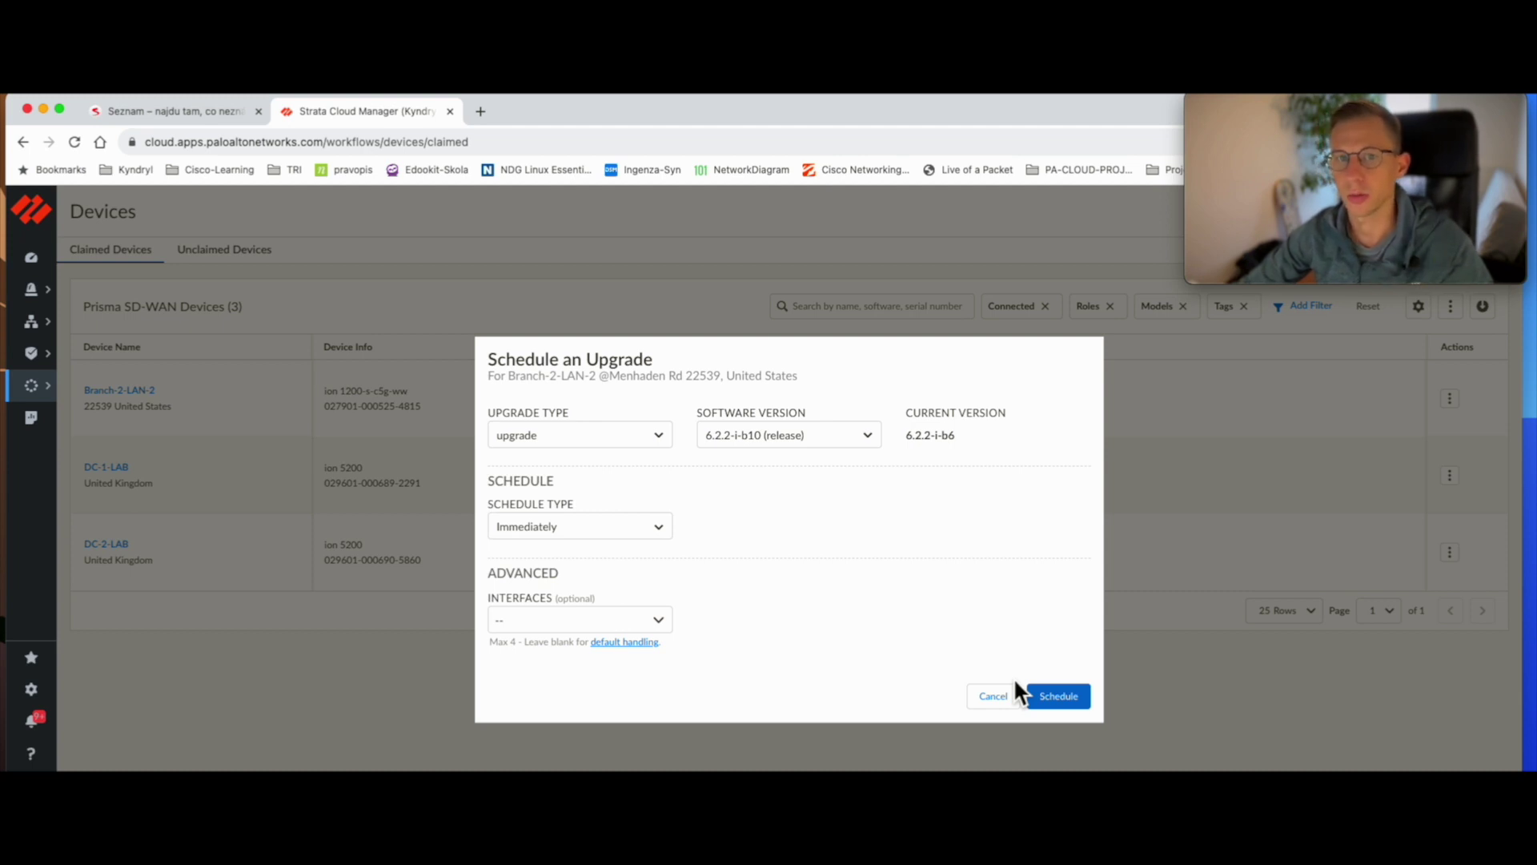
click(1060, 697)
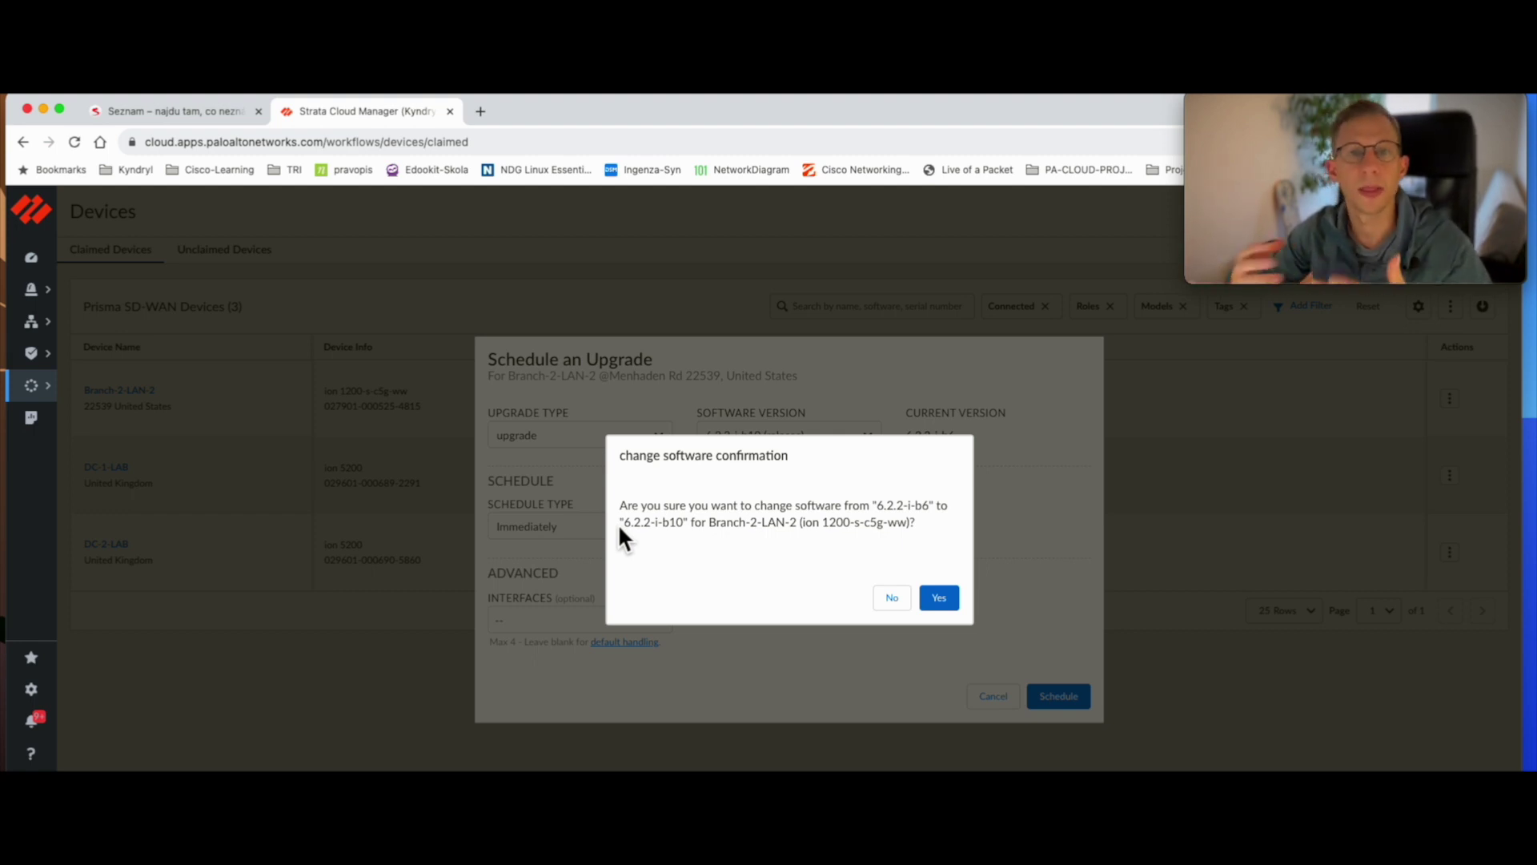
Confirm the software change from 6.2.2-i-b6 to 6.2.2-i-b10 and accept the compatibility warning
click(939, 599)
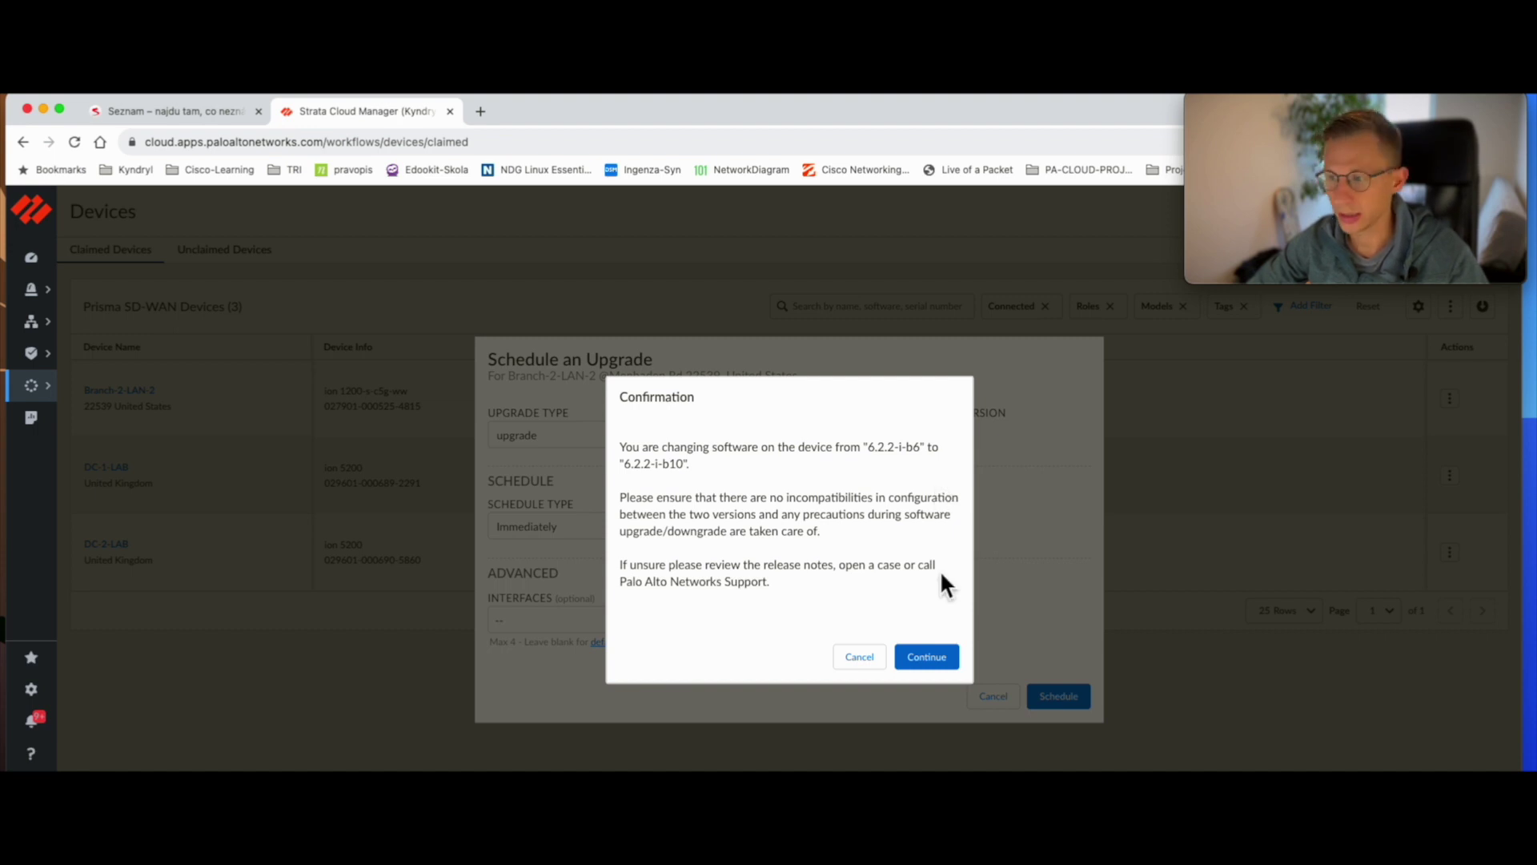
click(938, 655)
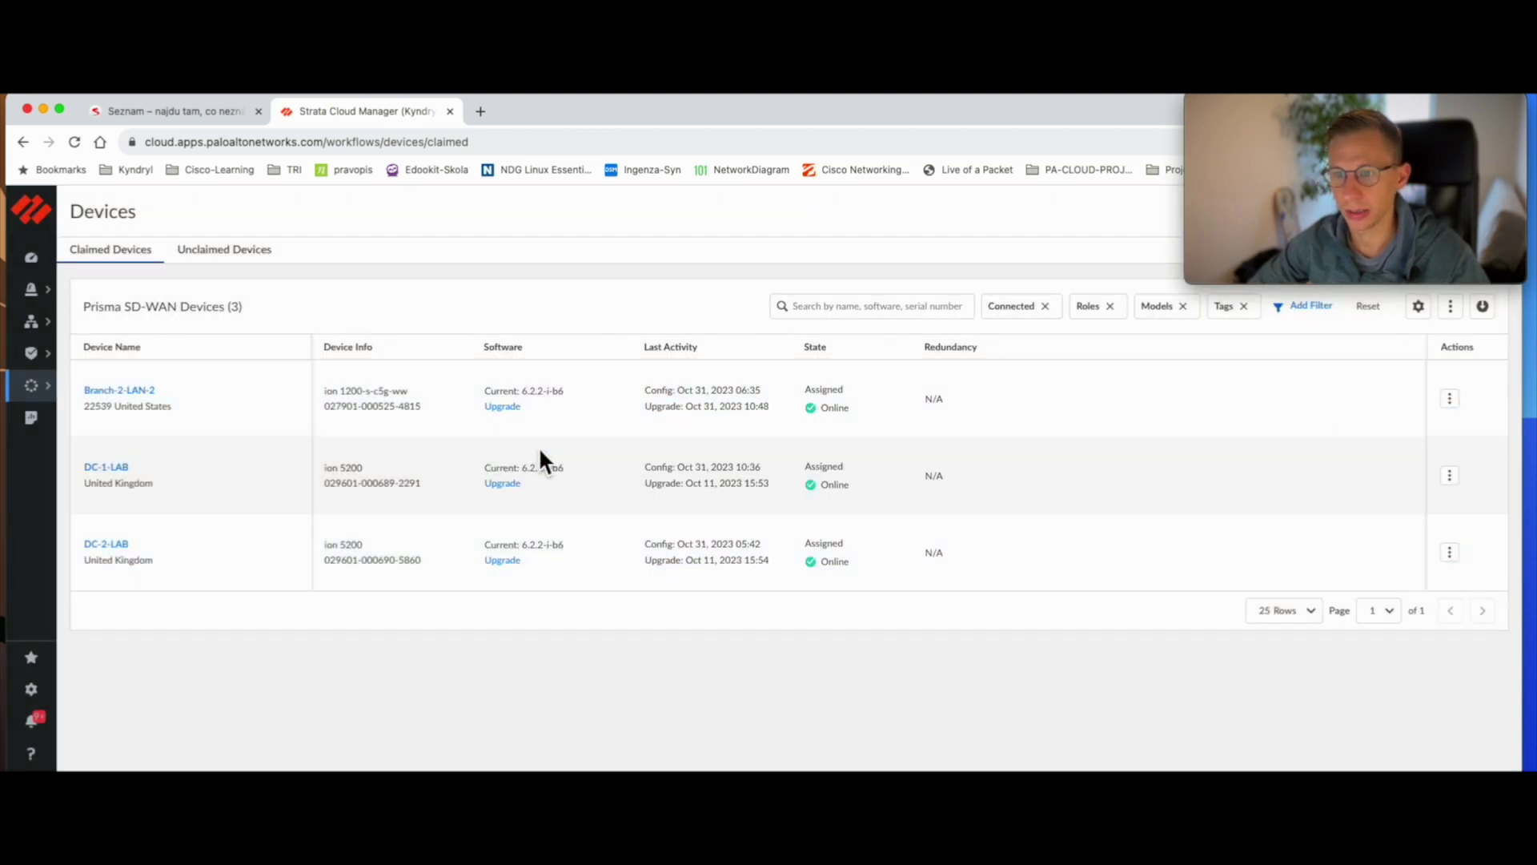
Reload the device list to see Branch-2-LAN-2 rebooting, then start a DC-1-LAB upgrade
click(76, 141)
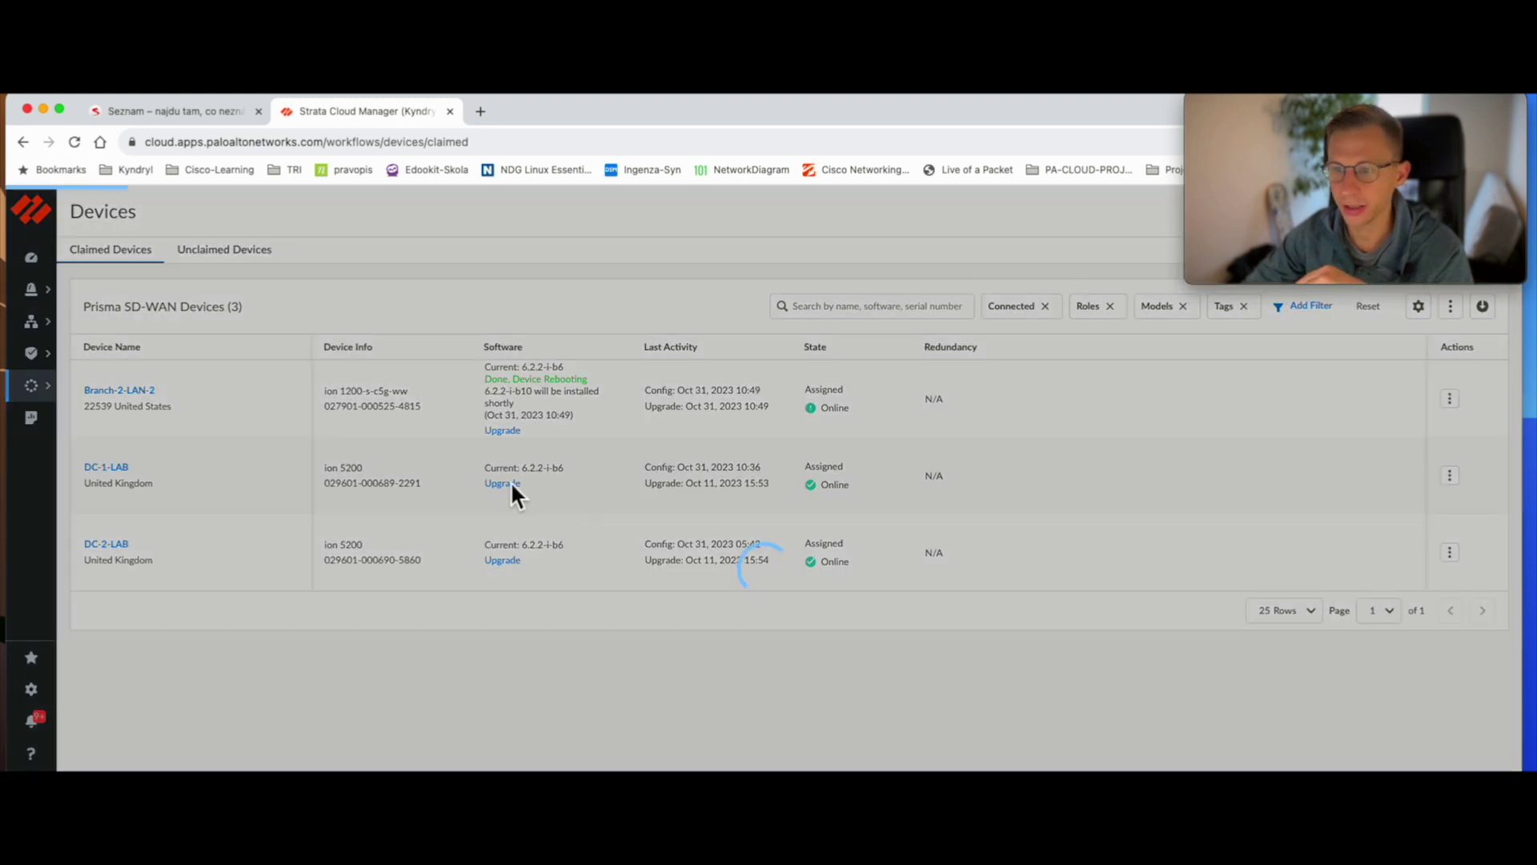
click(501, 485)
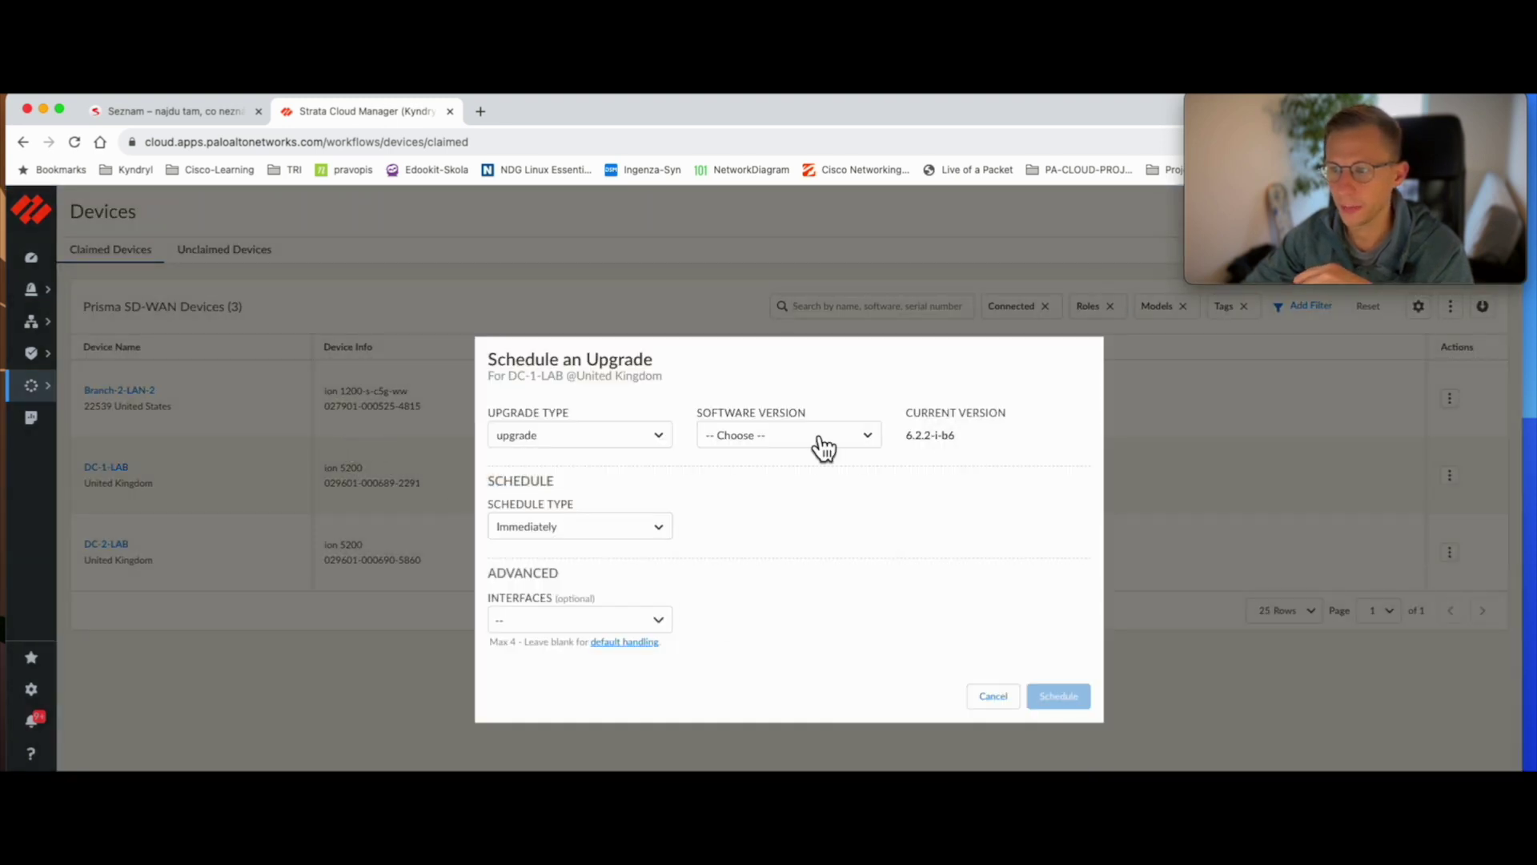
Target software 6.2.2-i-b10 for DC-1-LAB with a Custom schedule type
click(817, 435)
click(840, 492)
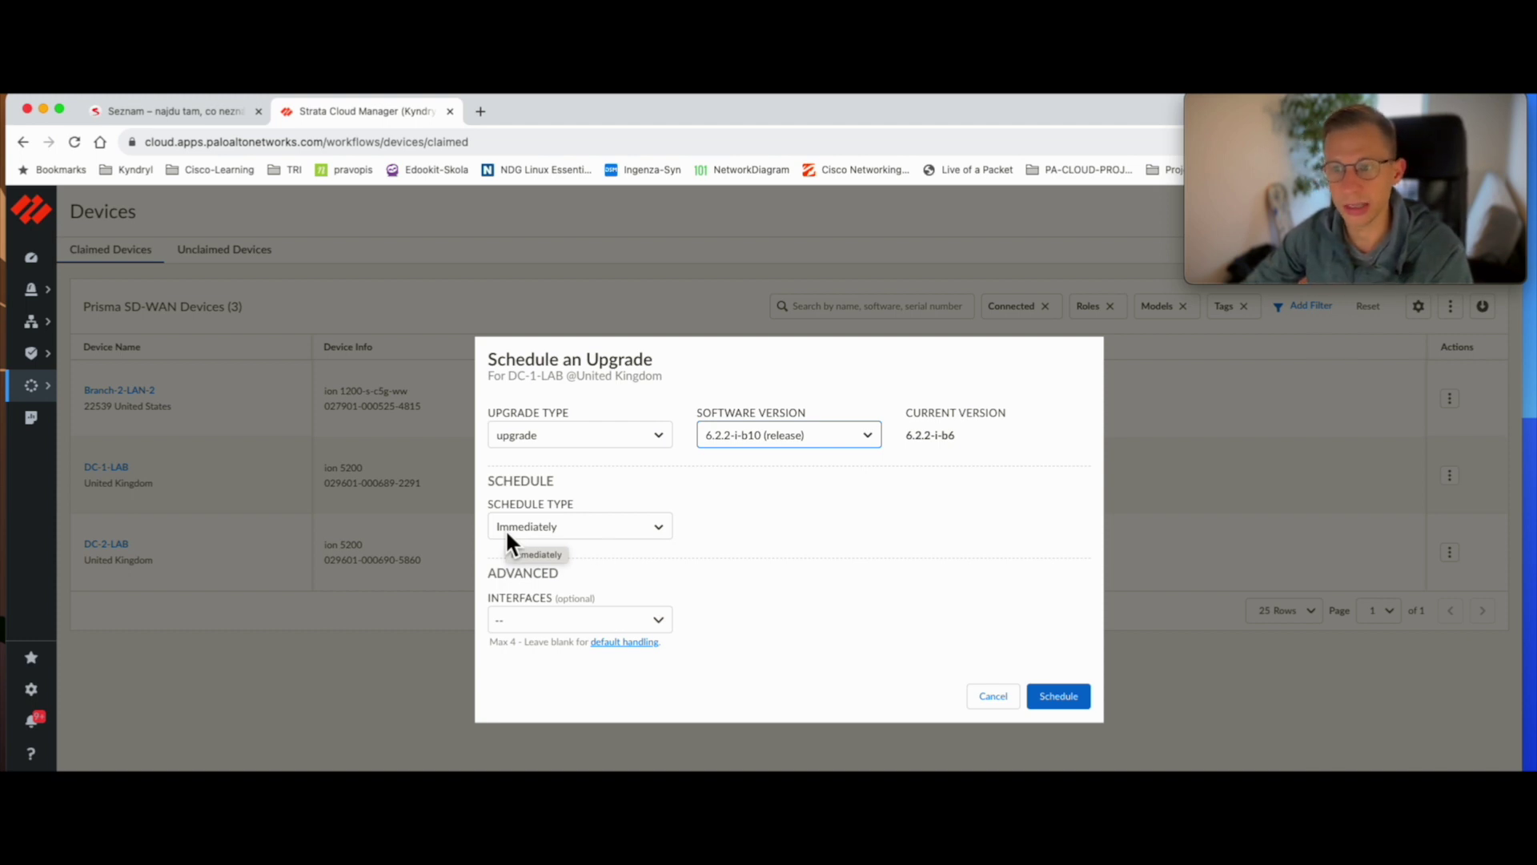
click(567, 527)
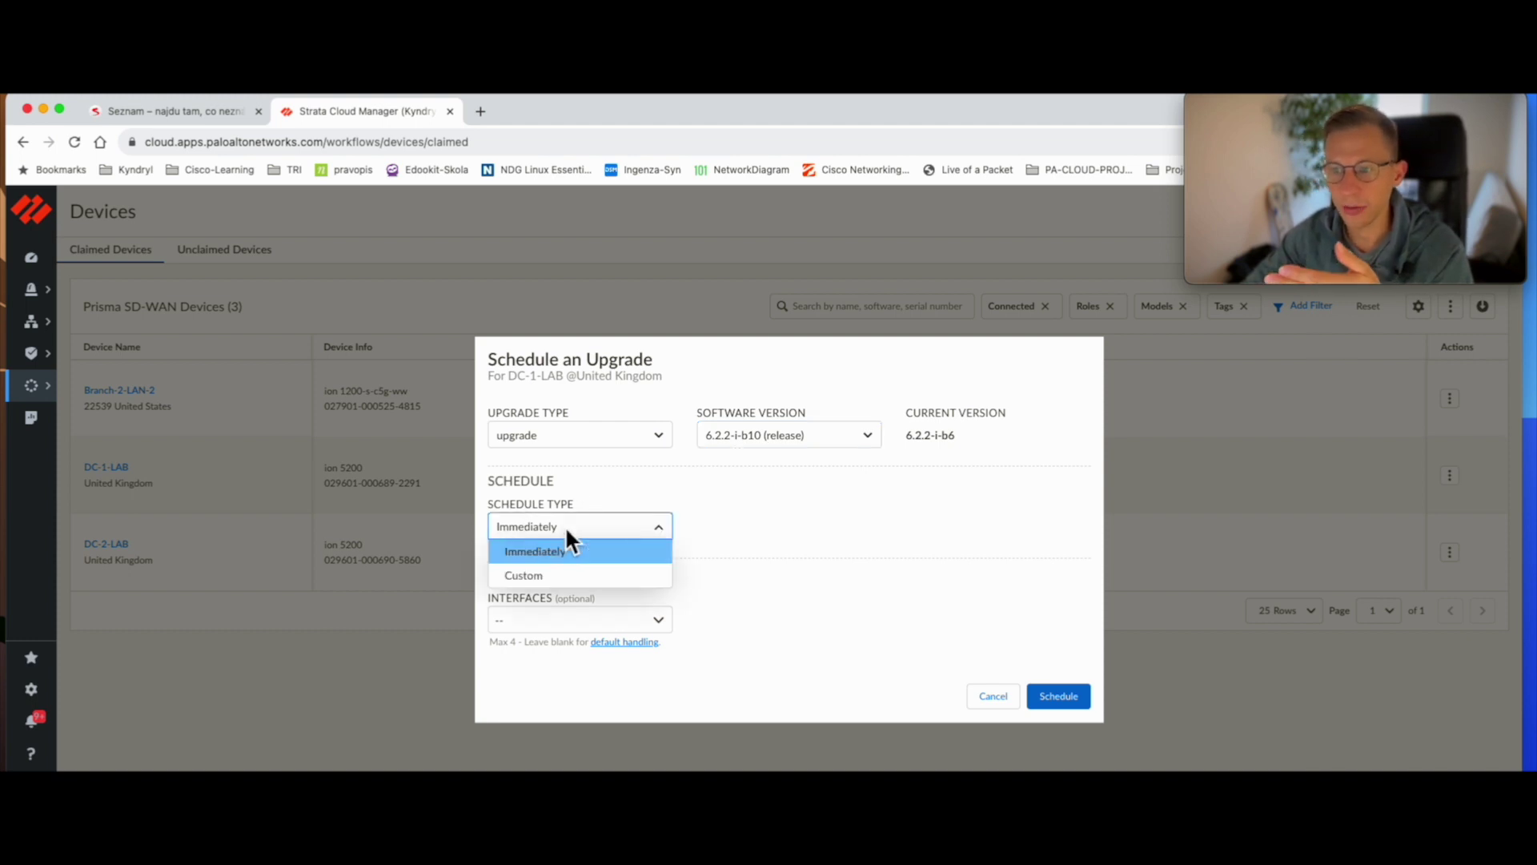
click(523, 577)
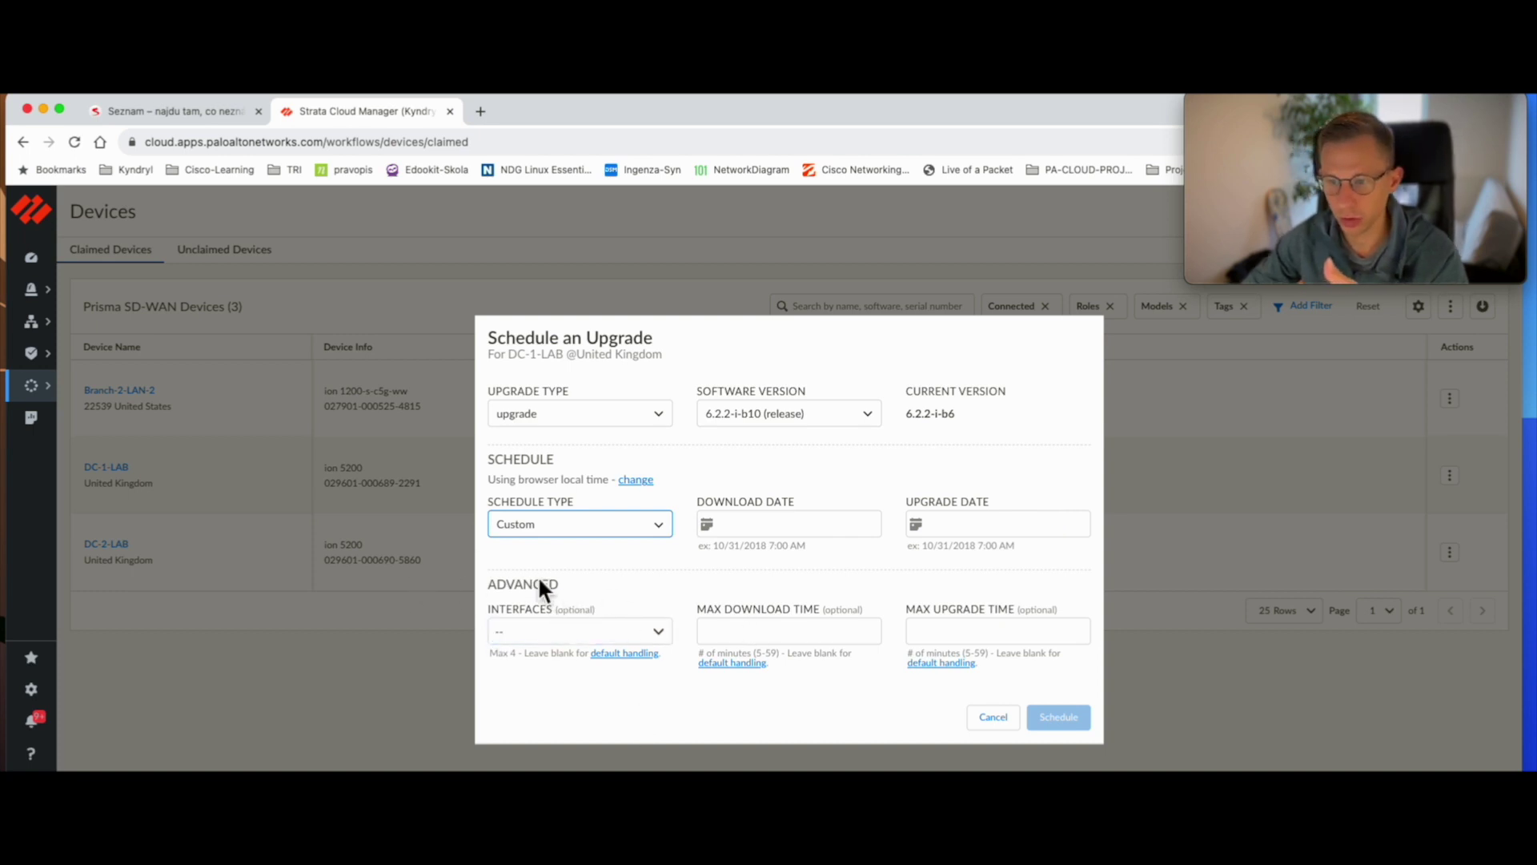
Browse DC-1-LAB's interface list without choosing any, then cancel and discard the upgrade
click(648, 630)
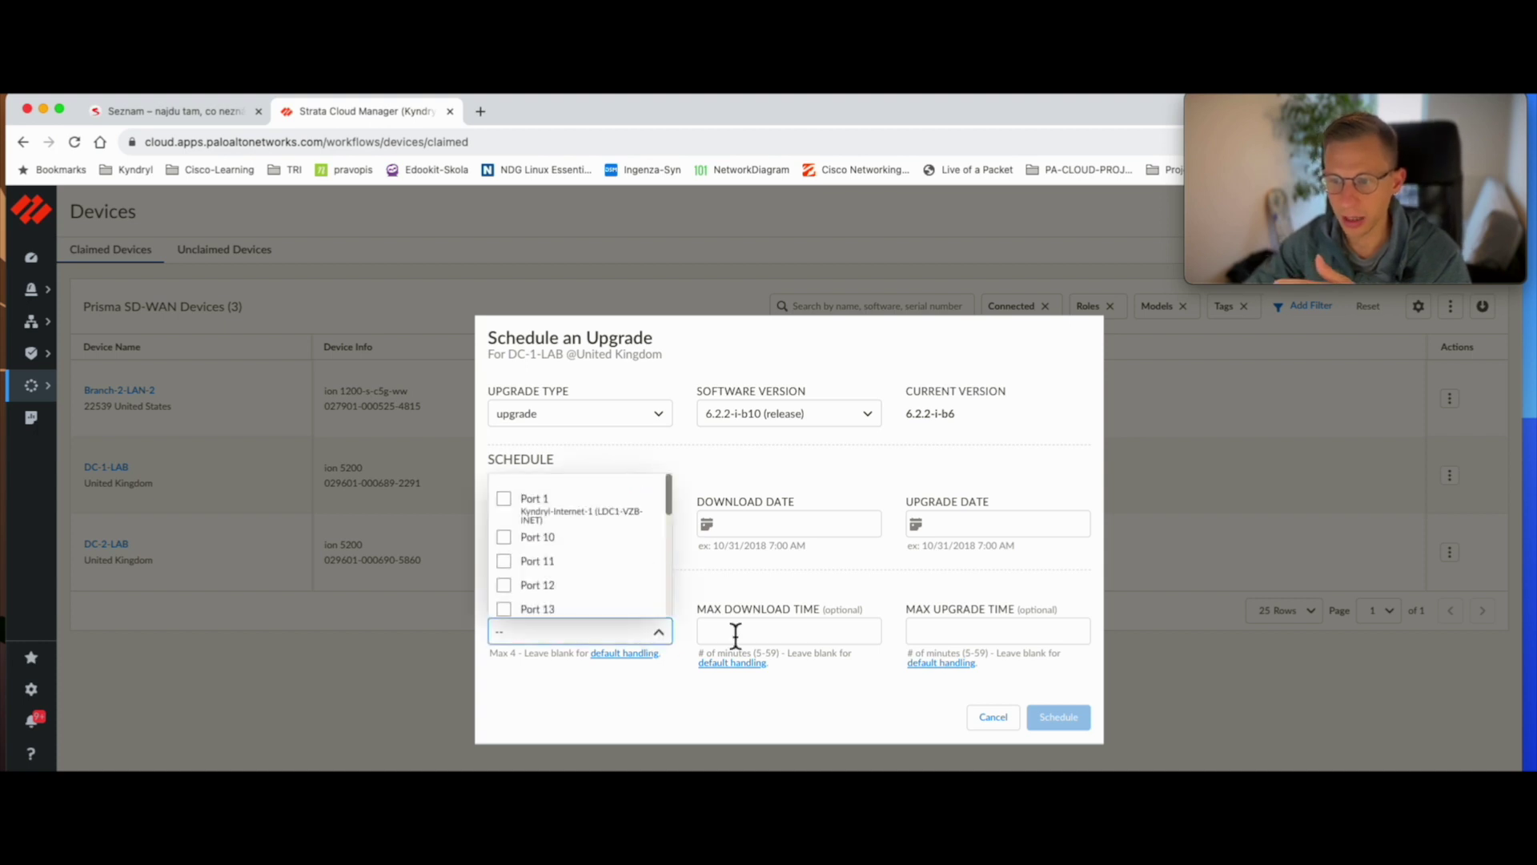
drag(670, 487, 670, 548)
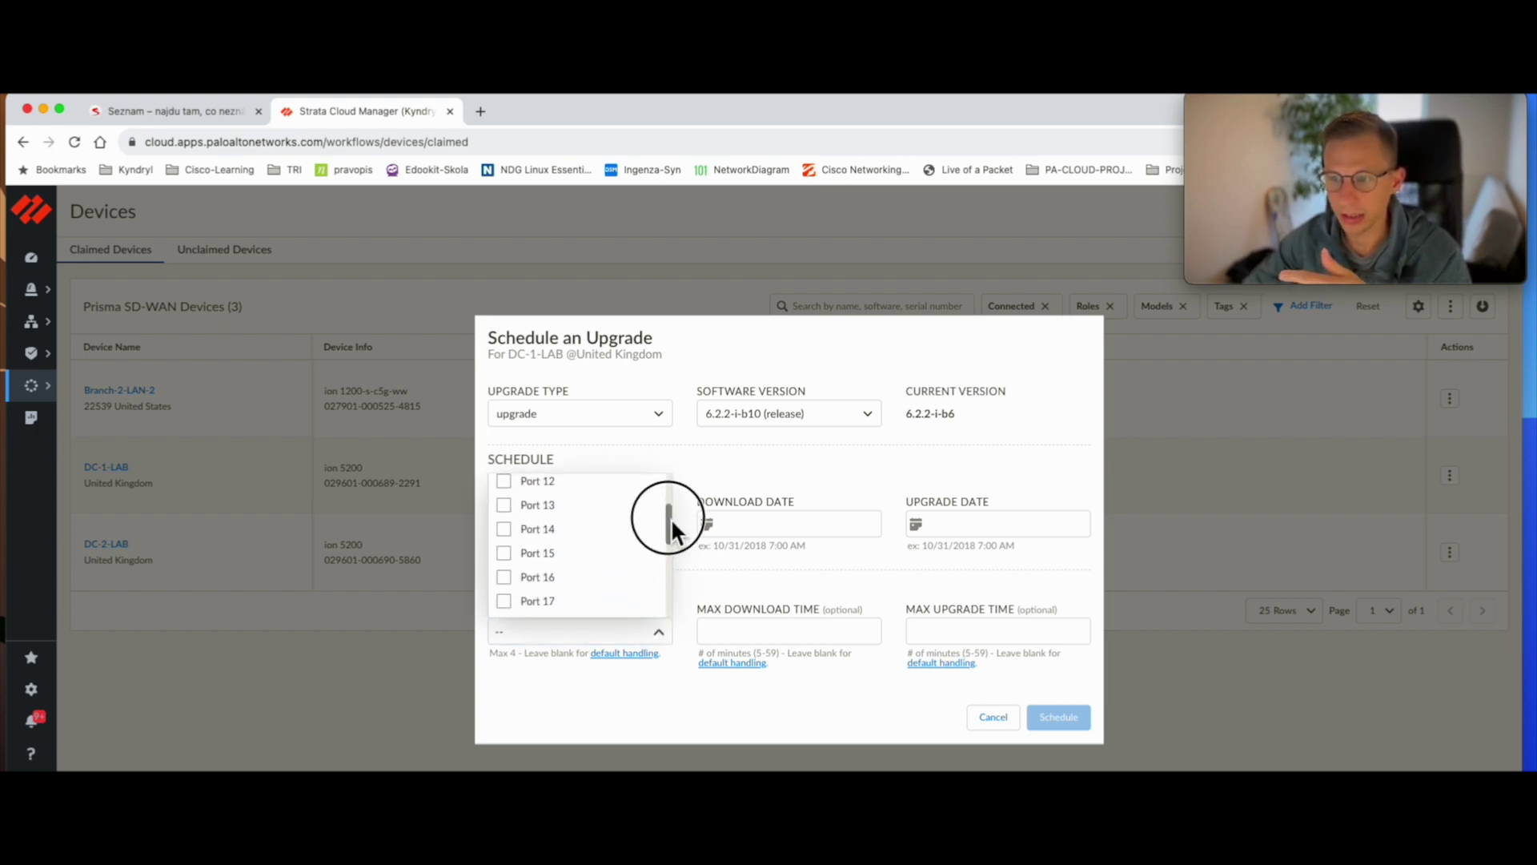
click(613, 694)
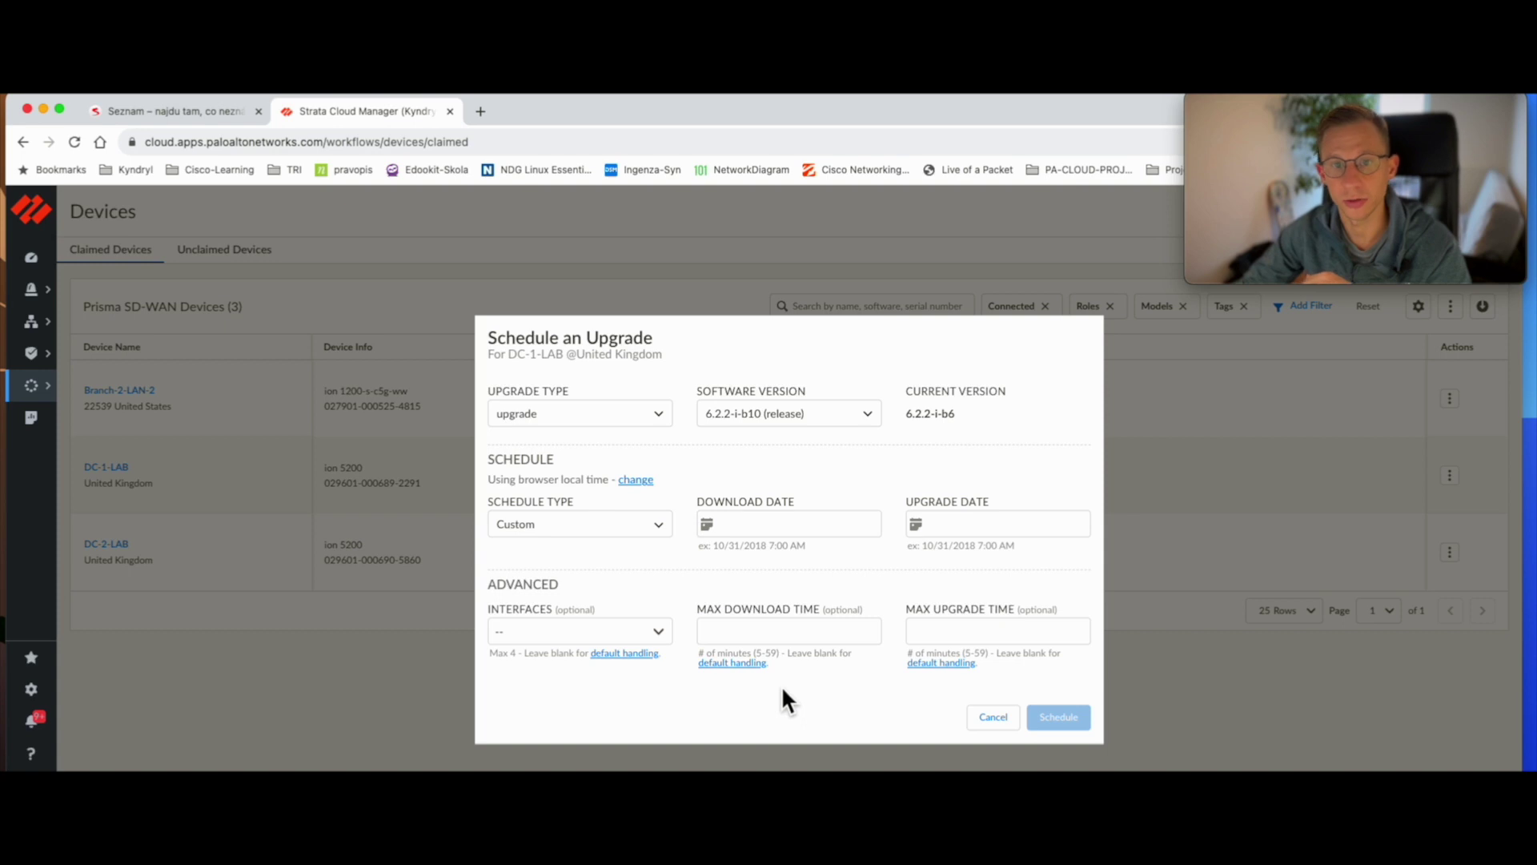
click(1001, 719)
click(940, 590)
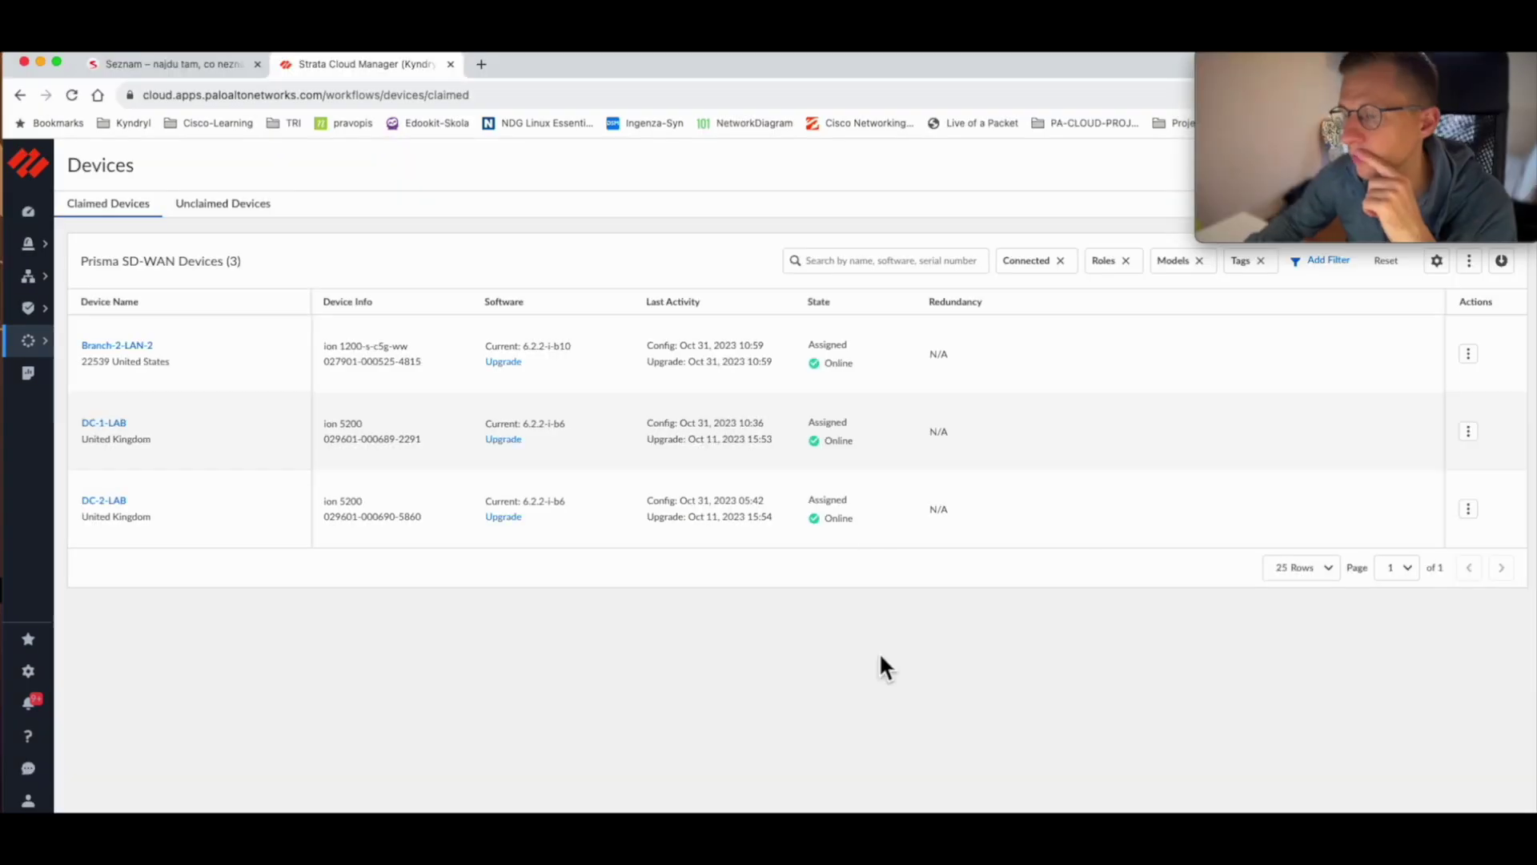